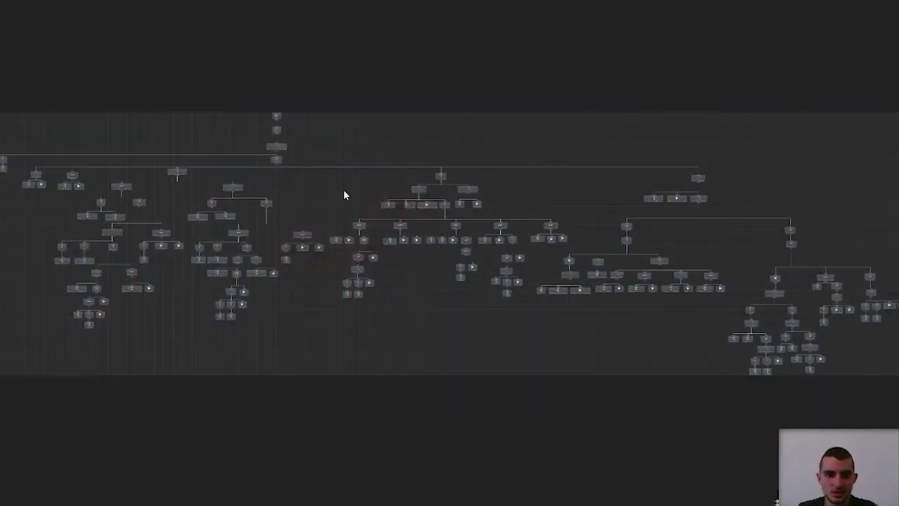
Zoom in on the Shock Bombs Defend Selector and its left and right defend sequences.
{"action": "mouse_move", "coordinate": [315, 14]}
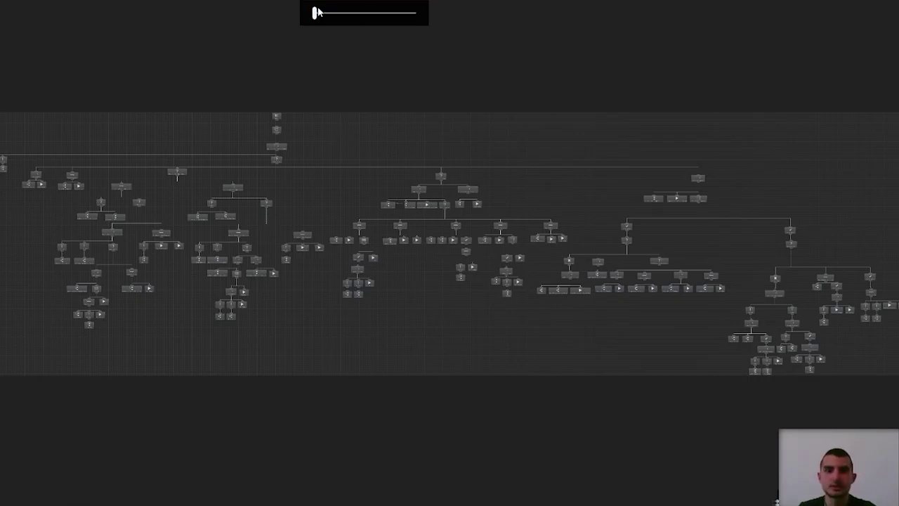
{"action": "left_click_drag", "start_coordinate": [315, 12], "coordinate": [327, 13]}
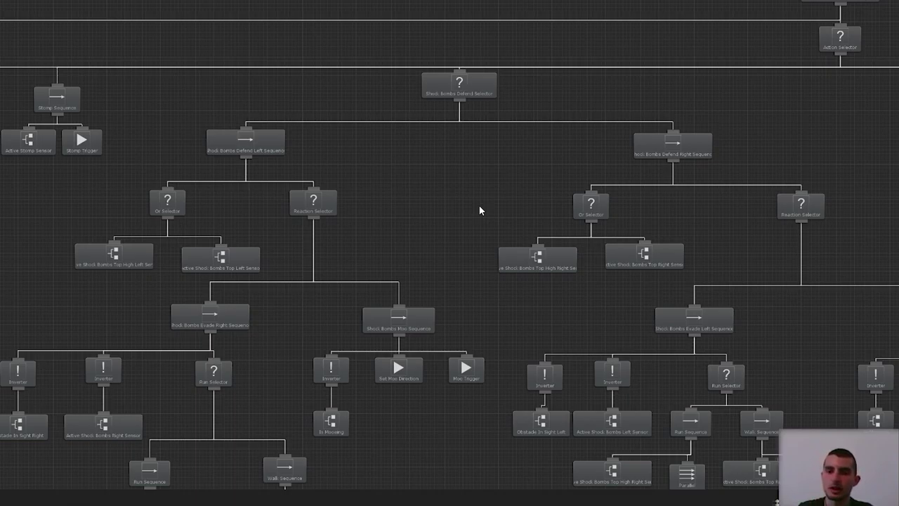
Recentre the Shock Bombs branch, switch to Paint and draw a small circle for the cow's head.
{"action": "middle_click_drag", "start_coordinate": [343, 271], "coordinate": [404, 243]}
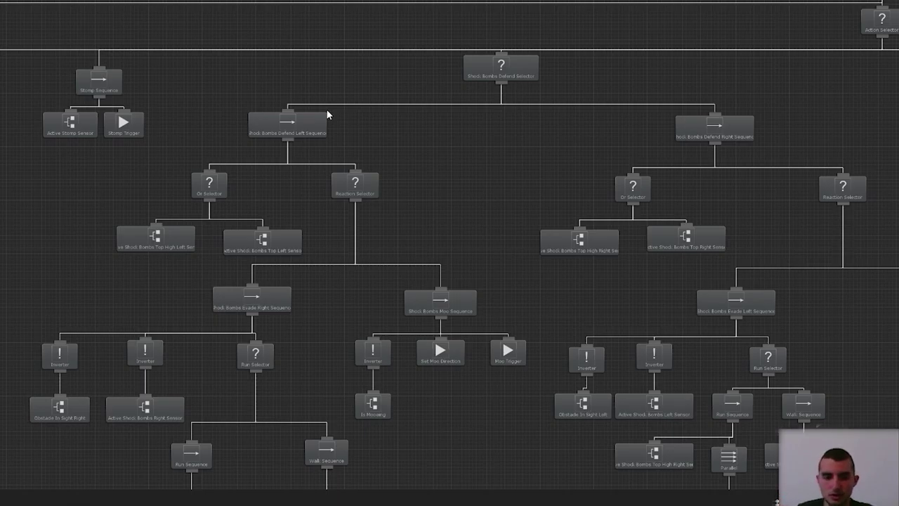
{"action": "key", "text": "super"}
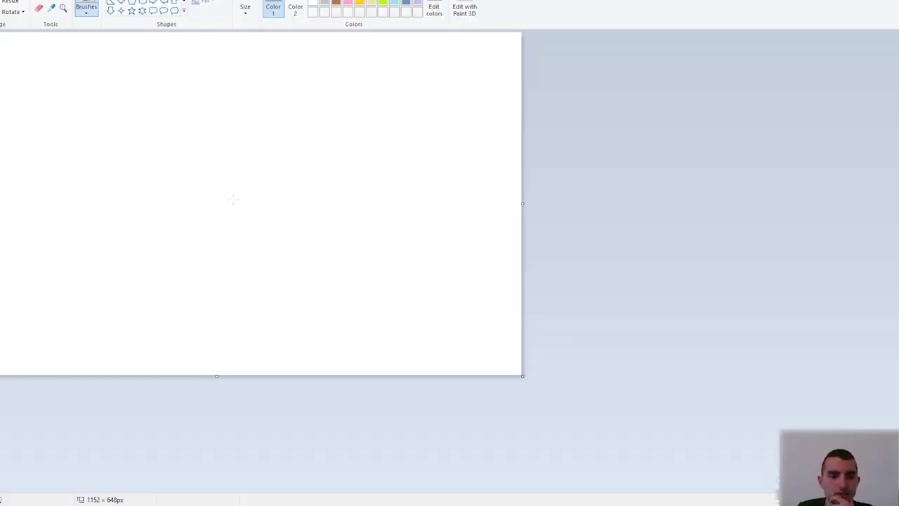
{"action": "mouse_move", "coordinate": [239, 199]}
{"action": "left_mouse_down"}
{"action": "mouse_move", "coordinate": [230, 221]}
{"action": "mouse_move", "coordinate": [220, 188]}
{"action": "mouse_move", "coordinate": [107, 211]}
{"action": "mouse_move", "coordinate": [163, 185]}
{"action": "left_mouse_up"}
Draw the cow's body and legs, then two tall rectangles above it.
{"action": "left_click_drag", "start_coordinate": [114, 226], "coordinate": [107, 264]}
{"action": "mouse_move", "coordinate": [139, 238]}
{"action": "left_mouse_down"}
{"action": "mouse_move", "coordinate": [141, 261]}
{"action": "mouse_move", "coordinate": [167, 253]}
{"action": "mouse_move", "coordinate": [169, 269]}
{"action": "left_mouse_up"}
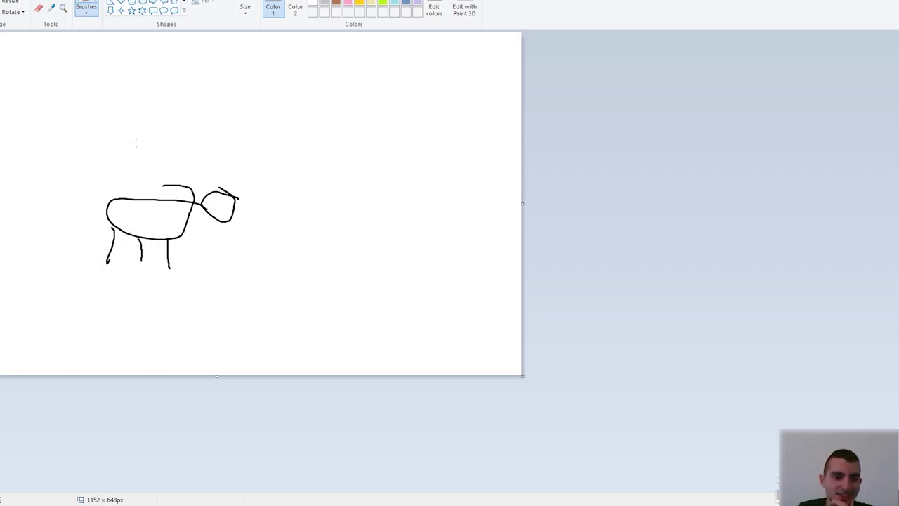
{"action": "left_click_drag", "start_coordinate": [106, 70], "coordinate": [149, 177]}
{"action": "left_click_drag", "start_coordinate": [163, 69], "coordinate": [211, 178]}
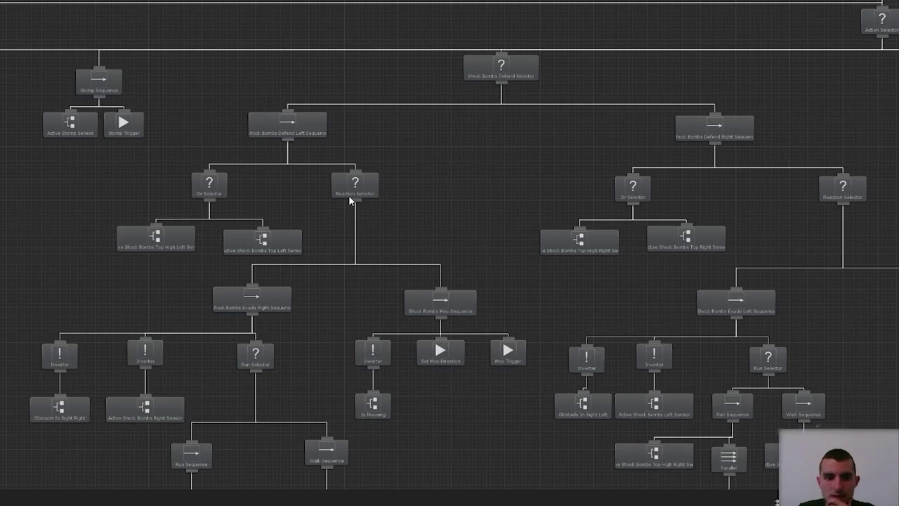
Pan the Cow AI tree down through the Reaction Selector branches to the Run and Walk nodes.
{"action": "middle_click_drag", "start_coordinate": [356, 224], "coordinate": [382, 66]}
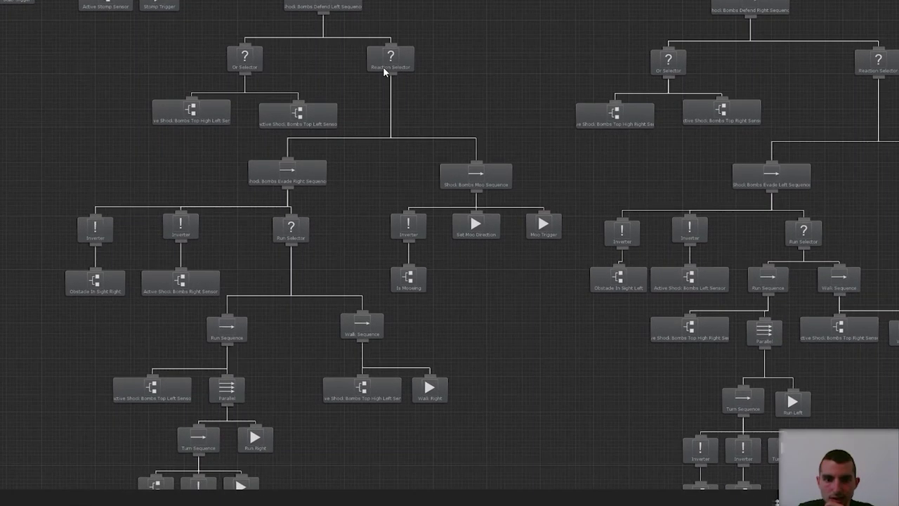
{"action": "middle_click_drag", "start_coordinate": [328, 176], "coordinate": [290, 112]}
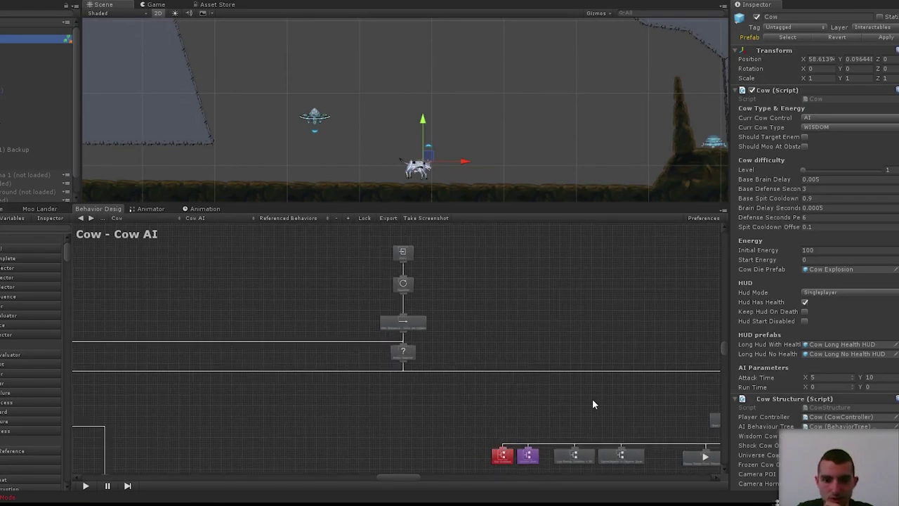
Zoom and pan across the Cow AI tree, past the Return Success sequence, to the Stab and Stomp sequences.
{"action": "scroll", "coordinate": [604, 313], "scroll_direction": "down", "scroll_amount": 3}
{"action": "scroll", "coordinate": [548, 289], "scroll_direction": "up", "scroll_amount": 2}
{"action": "scroll", "coordinate": [256, 248], "scroll_direction": "down", "scroll_amount": 2}
{"action": "scroll", "coordinate": [624, 284], "scroll_direction": "up", "scroll_amount": 2}
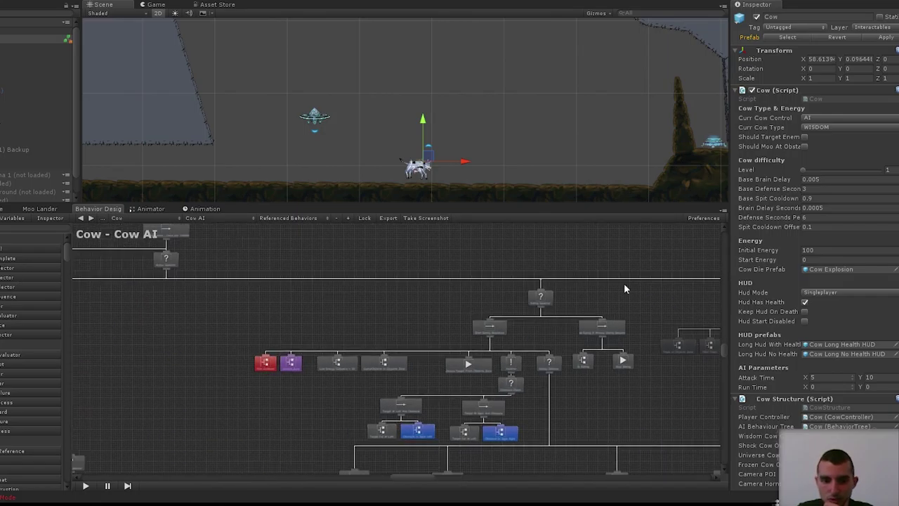
{"action": "middle_click_drag", "start_coordinate": [624, 285], "coordinate": [506, 281]}
{"action": "scroll", "coordinate": [505, 281], "scroll_direction": "down", "scroll_amount": 1}
{"action": "scroll", "coordinate": [406, 281], "scroll_direction": "up", "scroll_amount": 3}
{"action": "scroll", "coordinate": [180, 304], "scroll_direction": "down", "scroll_amount": 3}
{"action": "middle_click_drag", "start_coordinate": [180, 304], "coordinate": [574, 307]}
{"action": "middle_click_drag", "start_coordinate": [716, 315], "coordinate": [480, 322]}
{"action": "scroll", "coordinate": [368, 358], "scroll_direction": "up", "scroll_amount": 3}
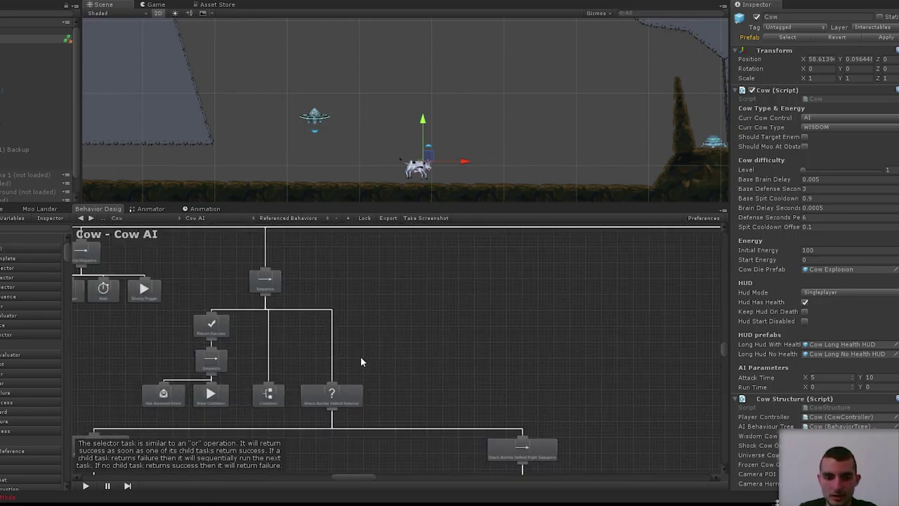
{"action": "middle_click_drag", "start_coordinate": [191, 370], "coordinate": [563, 405]}
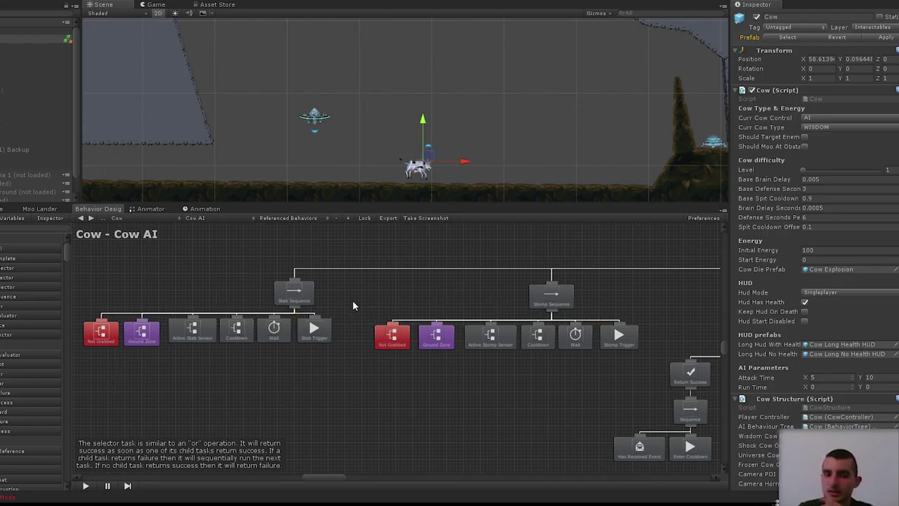
Inspect the Stab branch's Cooldown task properties, then start Play mode to watch the tree run.
{"action": "left_click", "coordinate": [239, 330]}
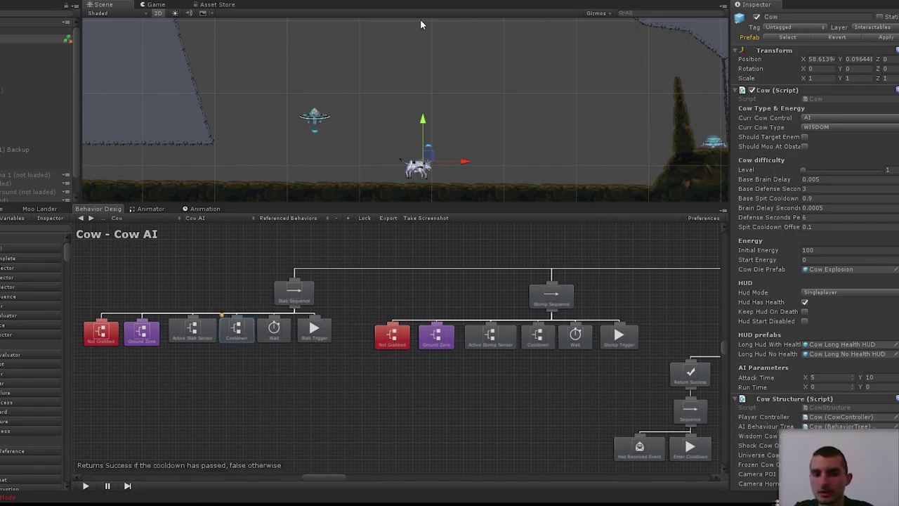
{"action": "left_click", "coordinate": [334, 380]}
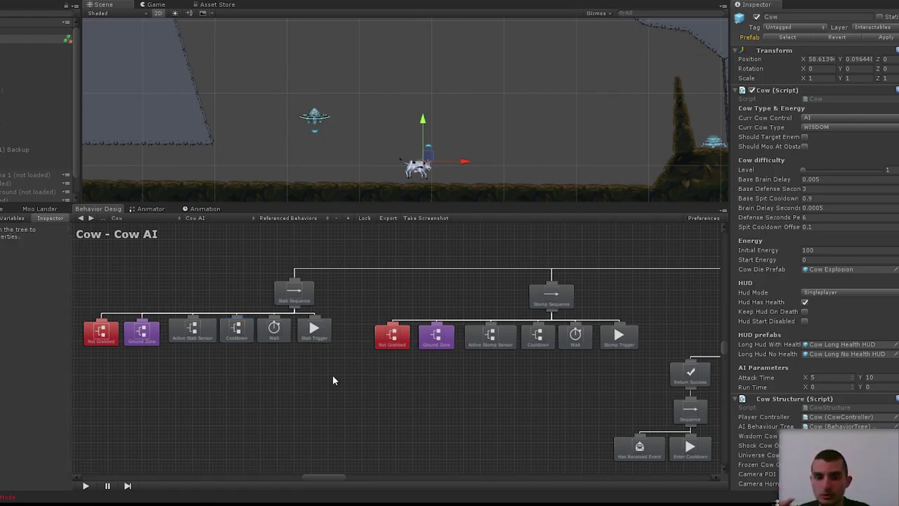
{"action": "left_click", "coordinate": [238, 333]}
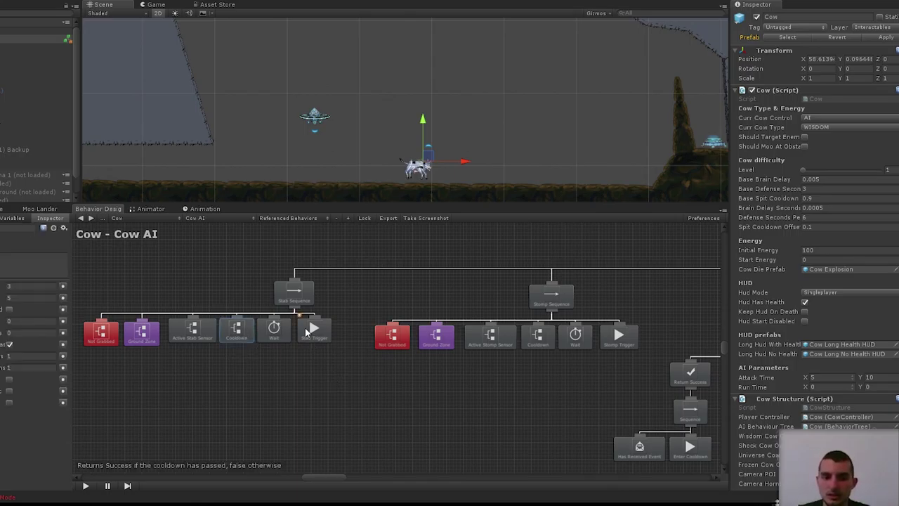
{"action": "left_click", "coordinate": [484, 288]}
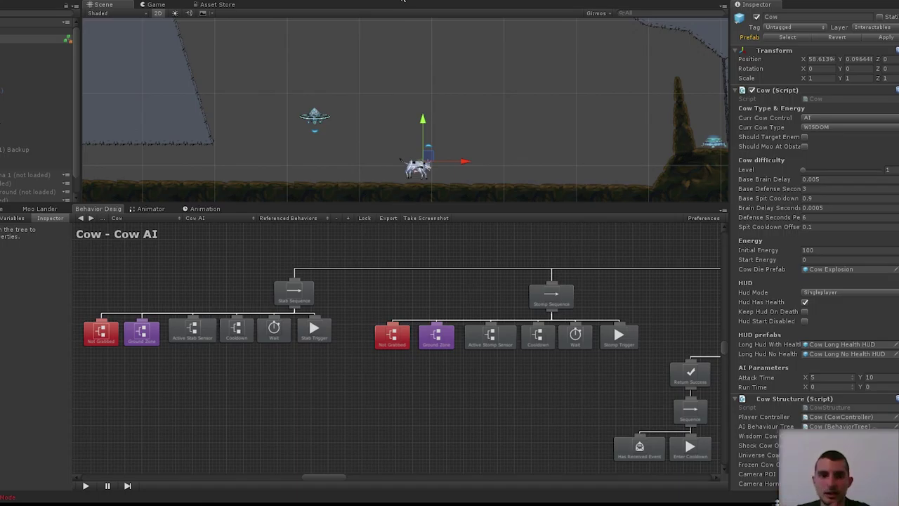
{"action": "left_click", "coordinate": [399, 7]}
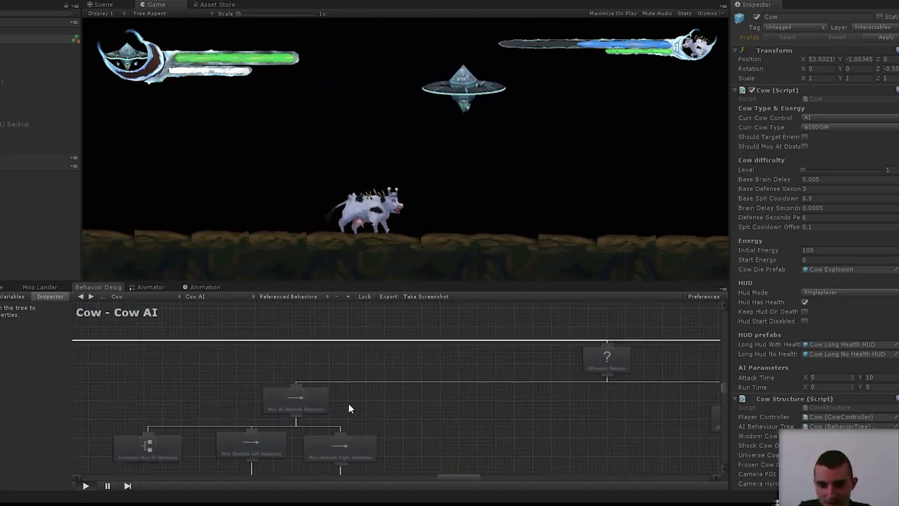
Enable the disabled Offensive Selector from its context menu.
{"action": "left_click", "coordinate": [431, 353]}
{"action": "right_click", "coordinate": [431, 353]}
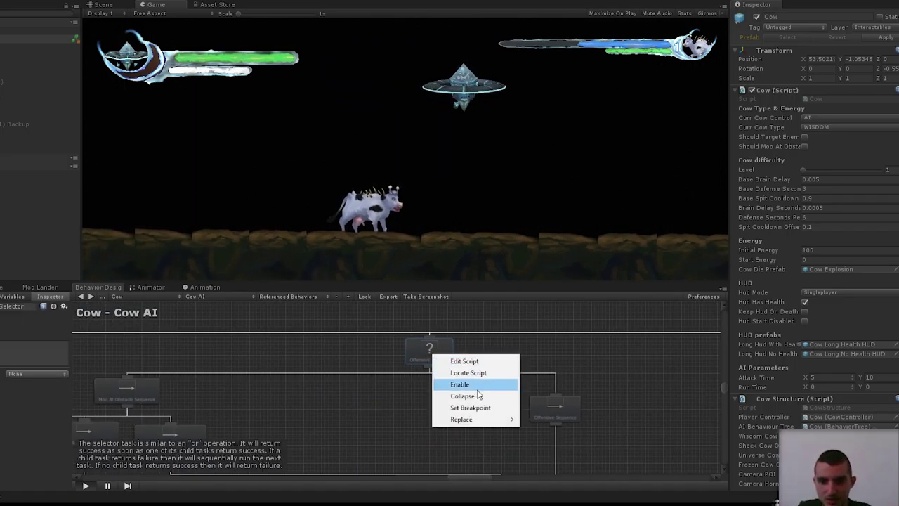
{"action": "left_click", "coordinate": [479, 386]}
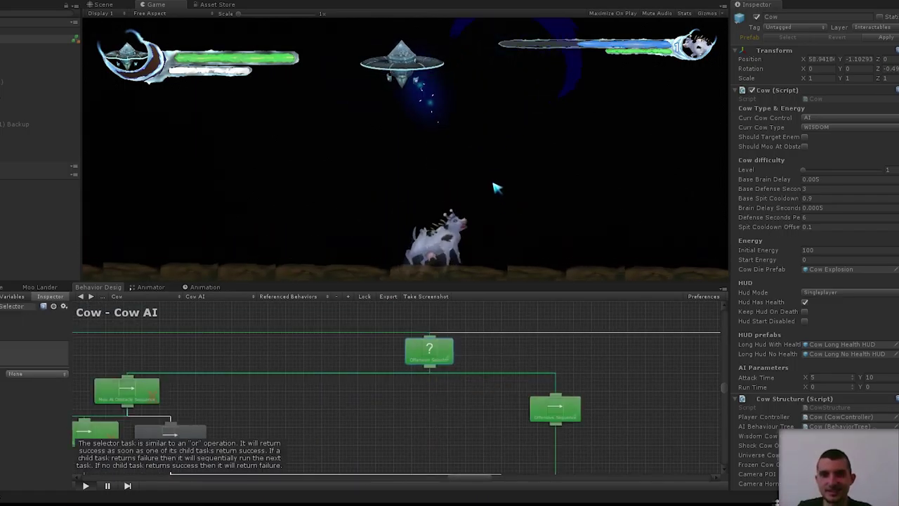